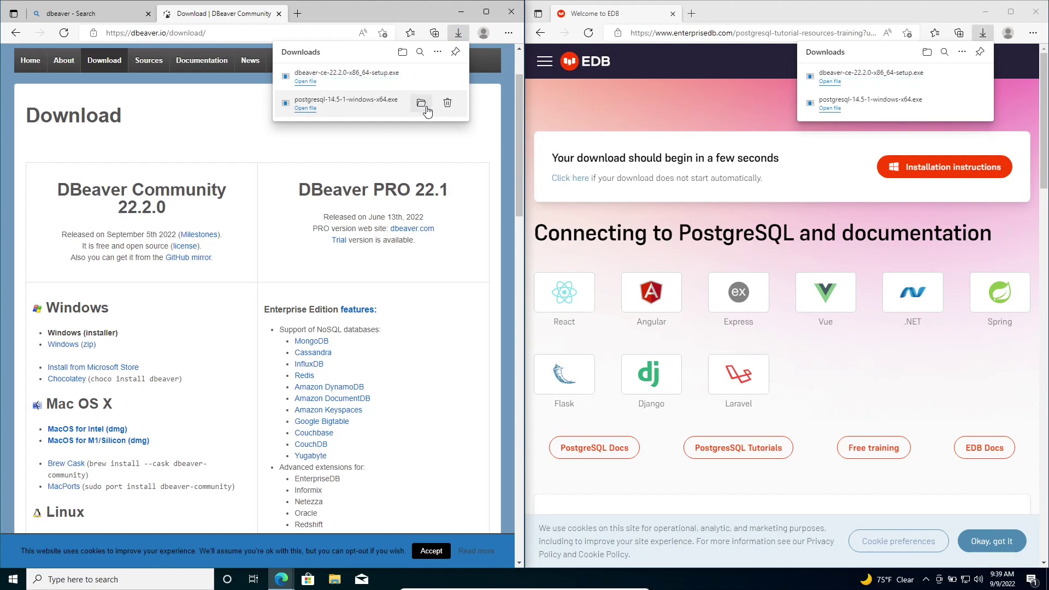
Minimize the DBeaver download page and show File Explorer's Downloads folder as large icons.
left_click(463, 14)
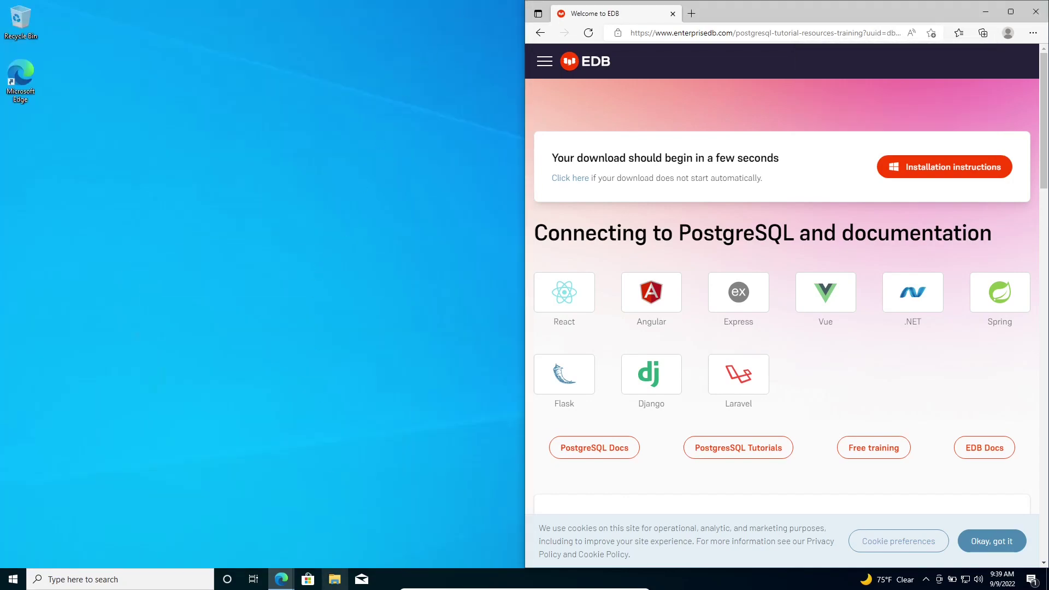
left_click(335, 581)
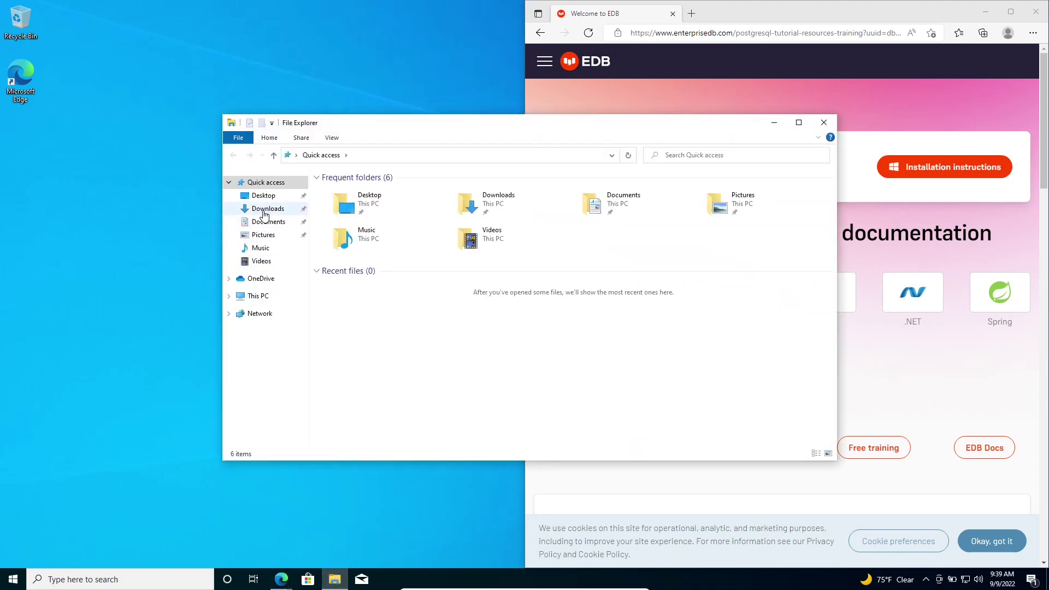
left_click(265, 211)
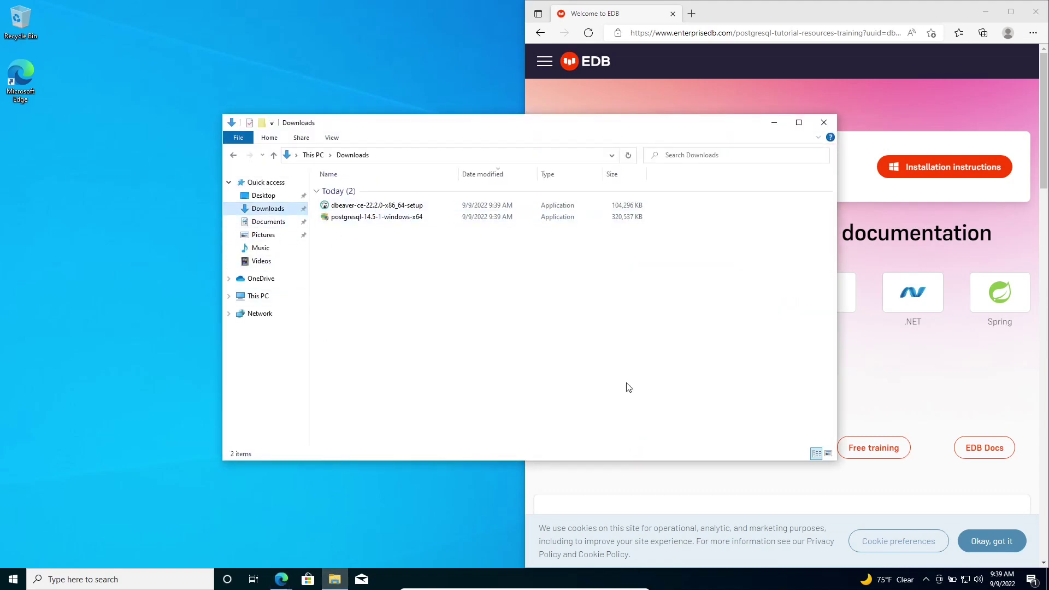
left_click(828, 453)
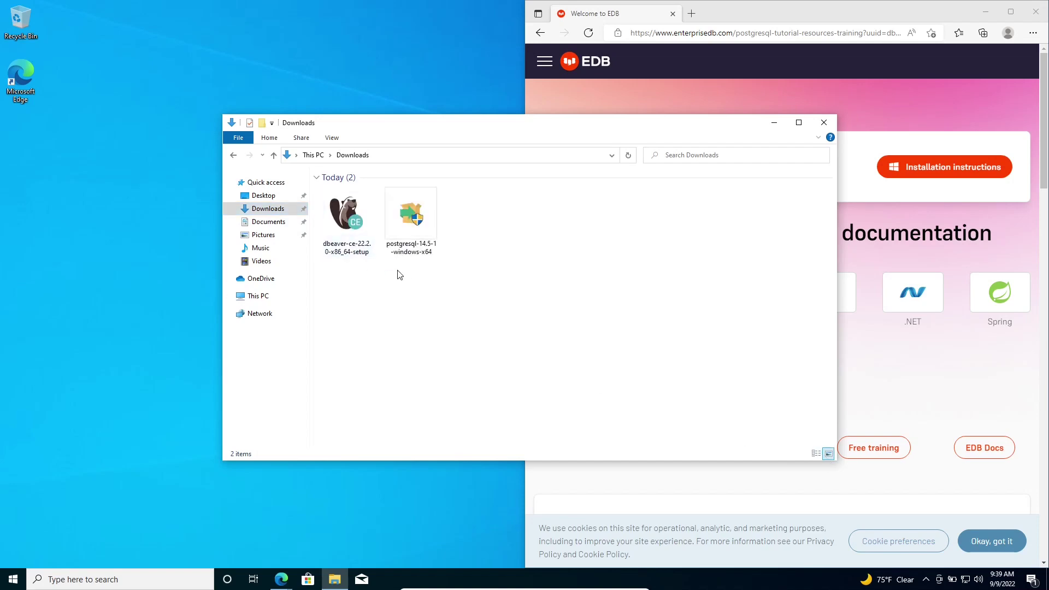
Minimize the other browser window, reposition Explorer, and select the PostgreSQL installer.
left_click_drag(601, 129, 494, 126)
left_click(985, 11)
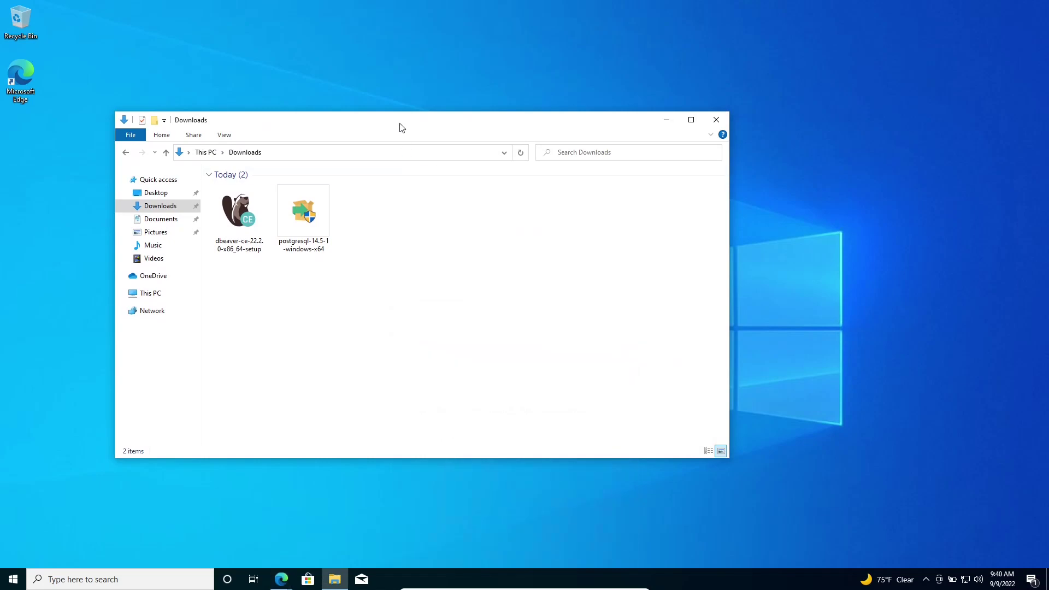
left_click_drag(404, 128, 461, 114)
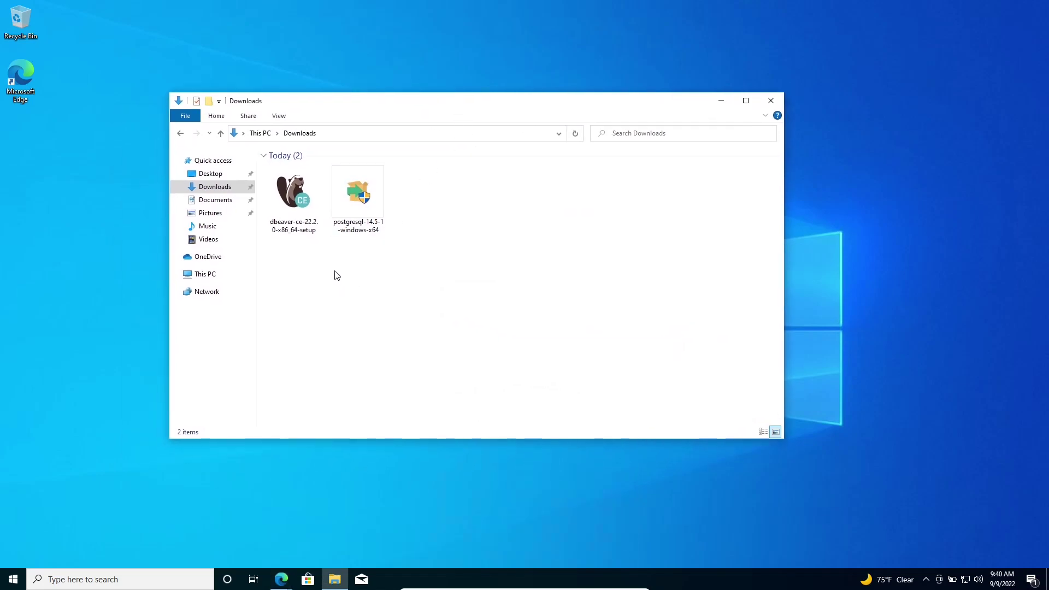
left_click(356, 210)
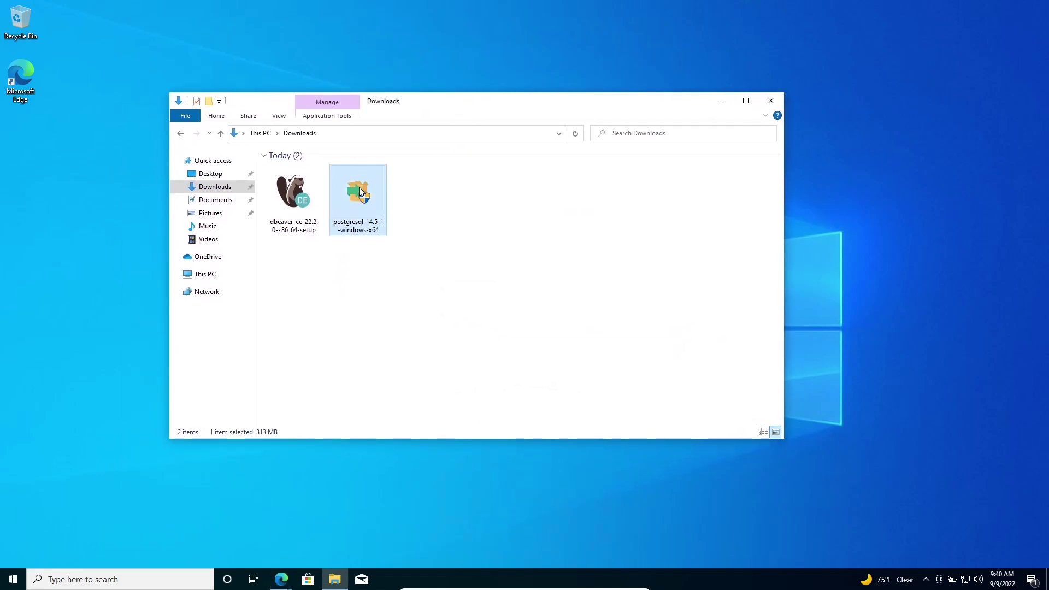
Run postgresql-14.5-1-windows-x64 as administrator, approve the UAC prompt, and minimize Explorer.
right_click(359, 187)
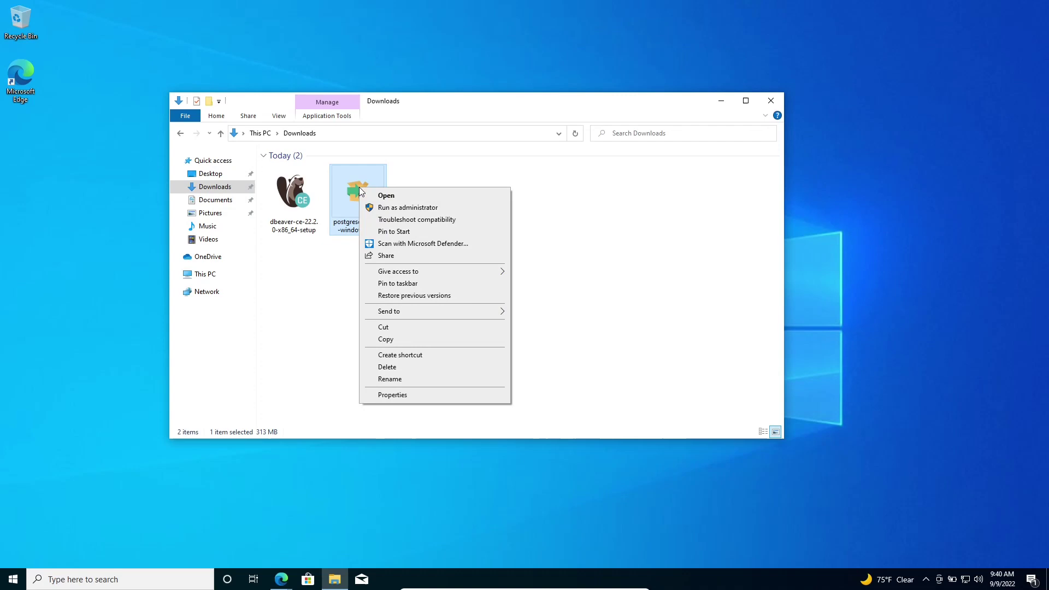
left_click(404, 209)
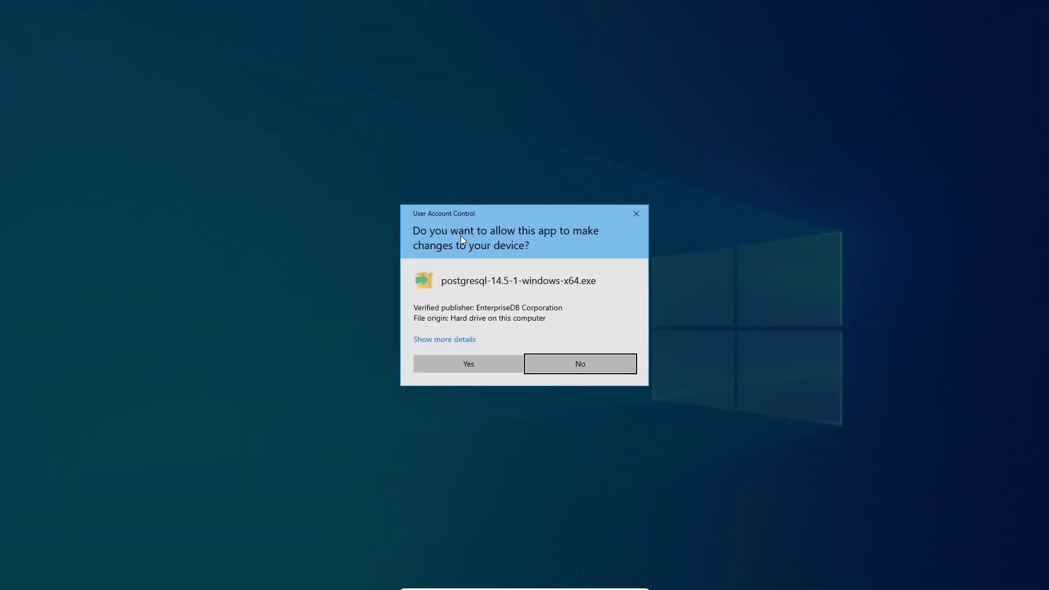
left_click(461, 364)
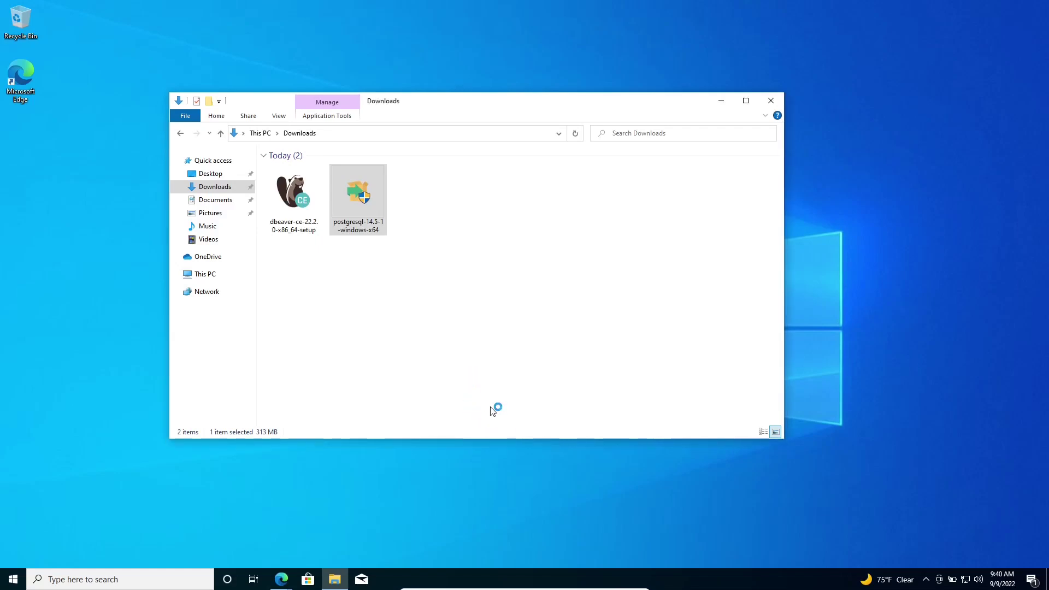
left_click(720, 104)
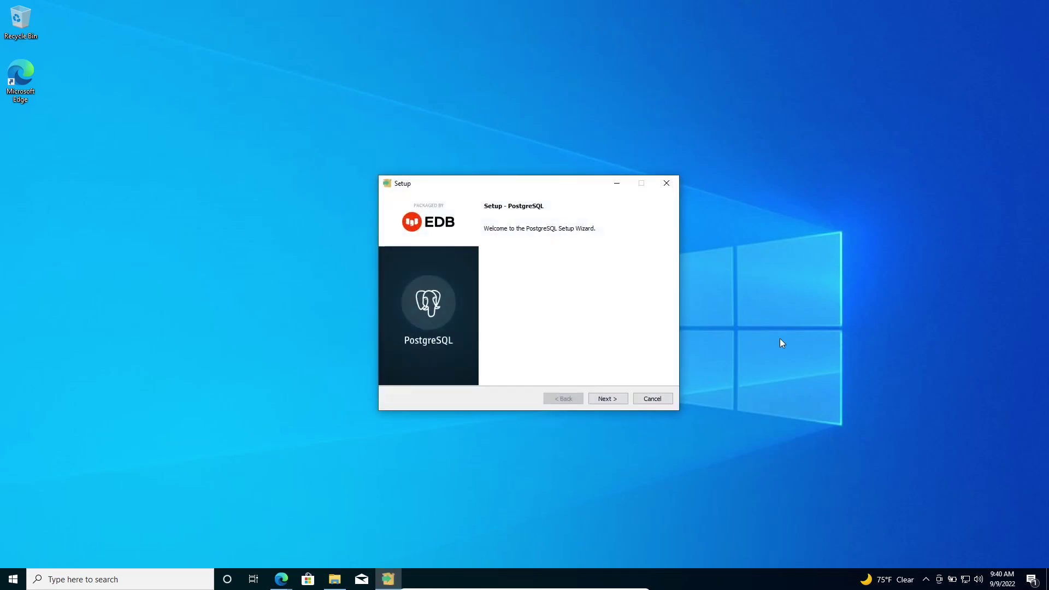
Accept the default install directory, all four components, and data directory C:\Program Files\PostgreSQL\14\data.
left_click(604, 398)
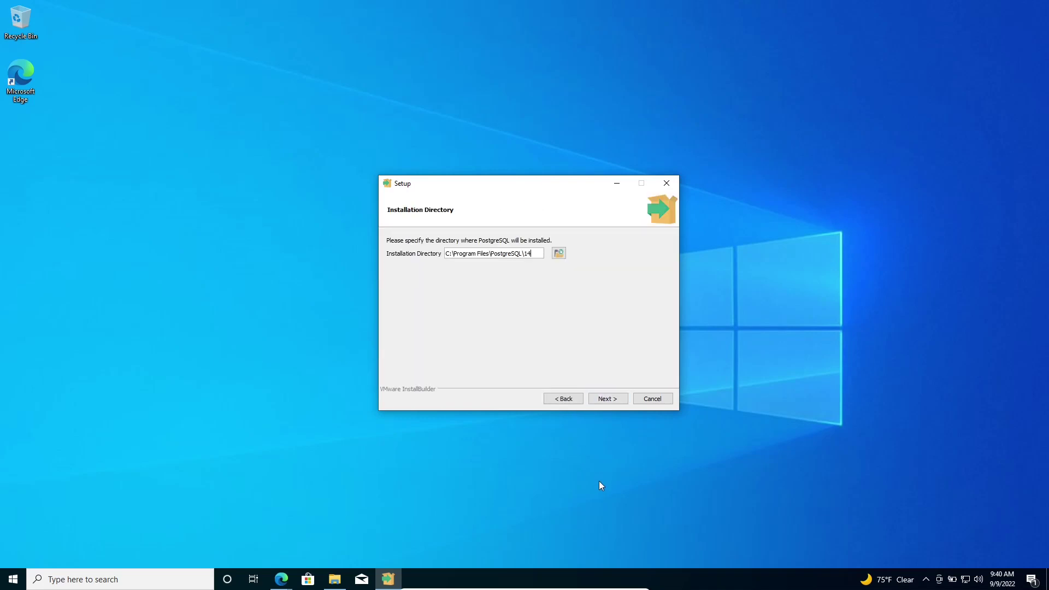
left_click(611, 402)
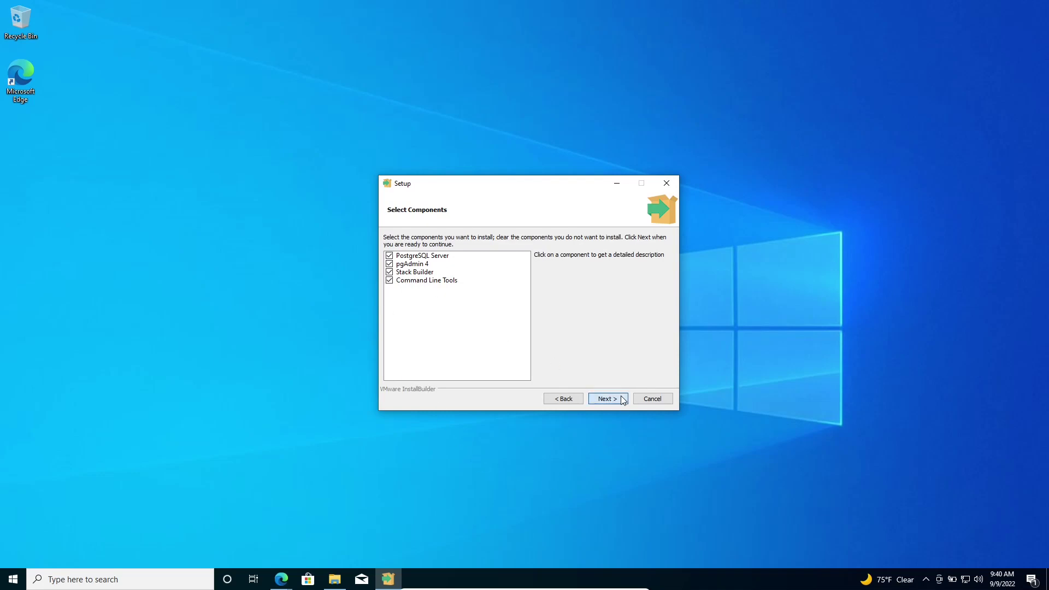
left_click(620, 397)
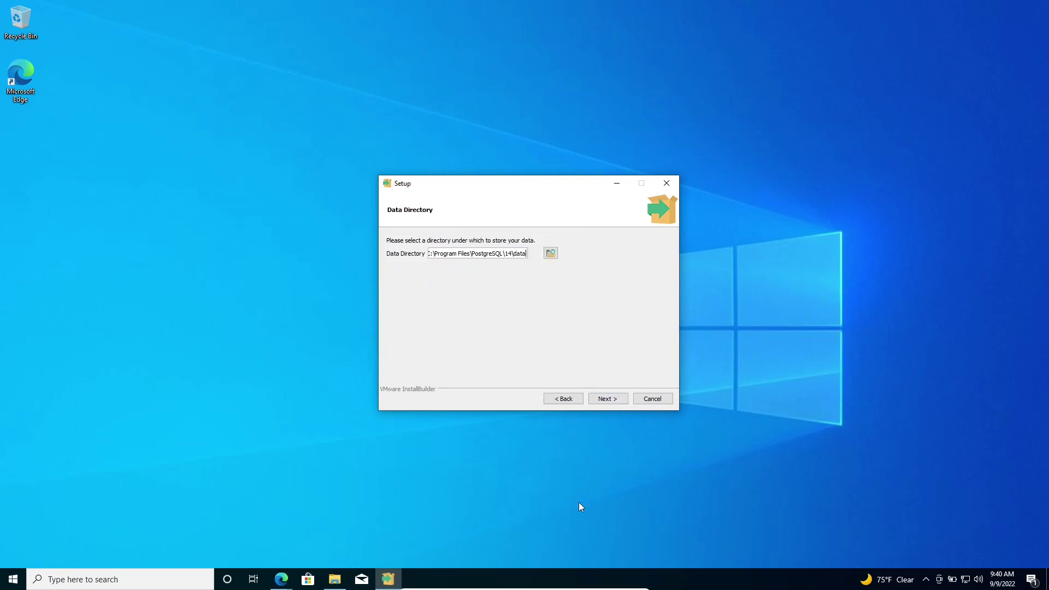
left_click(609, 400)
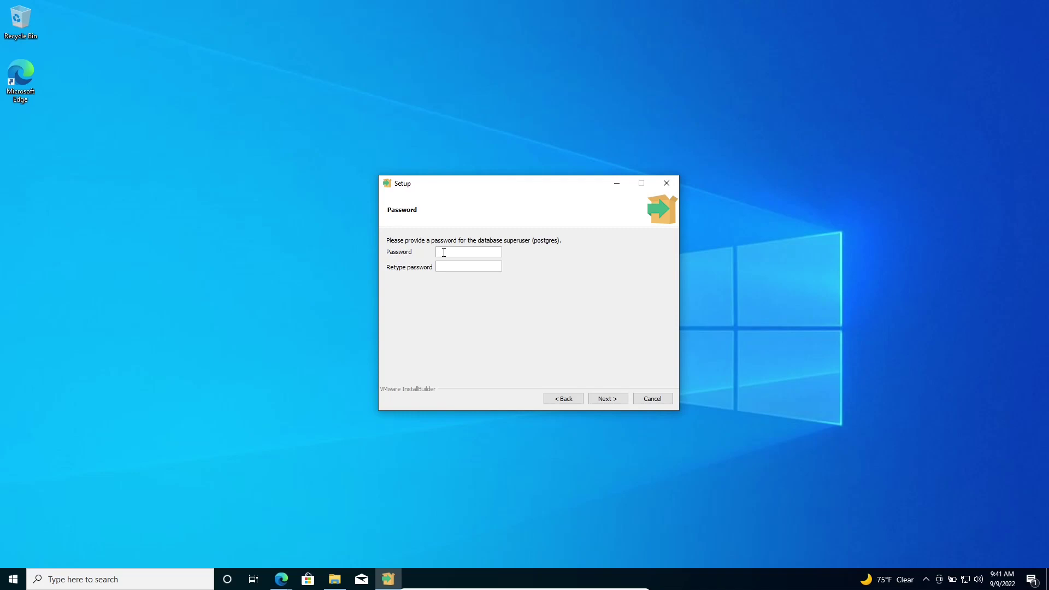
Enter the superuser password in both password fields and continue to the Port page.
type("1234")
double_click(444, 253)
type("12341234")
left_click(608, 399)
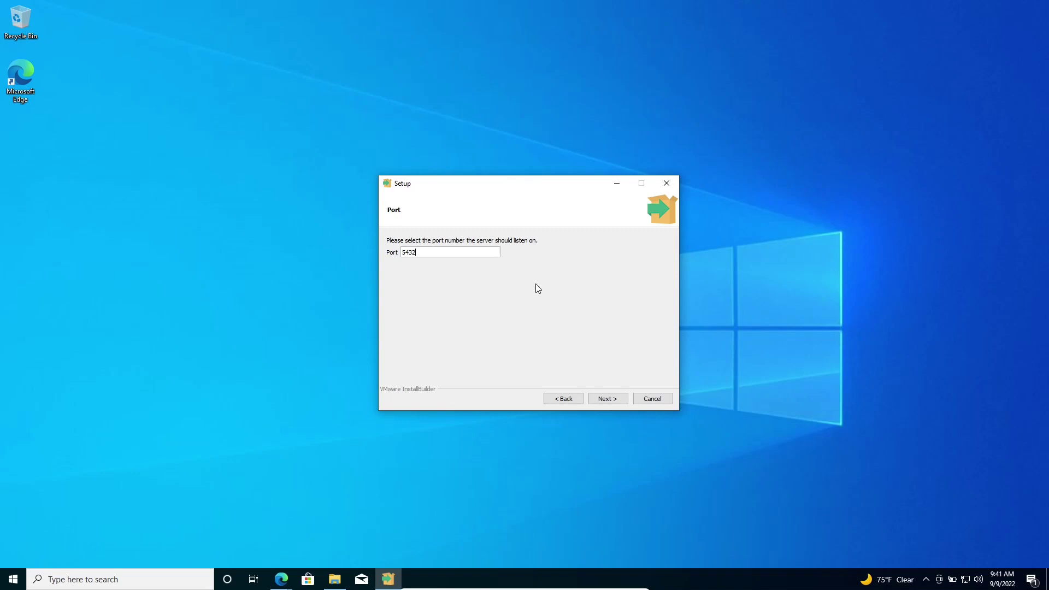
Keep port 5432 and the default locale, accept the summary, and install PostgreSQL.
left_click(606, 402)
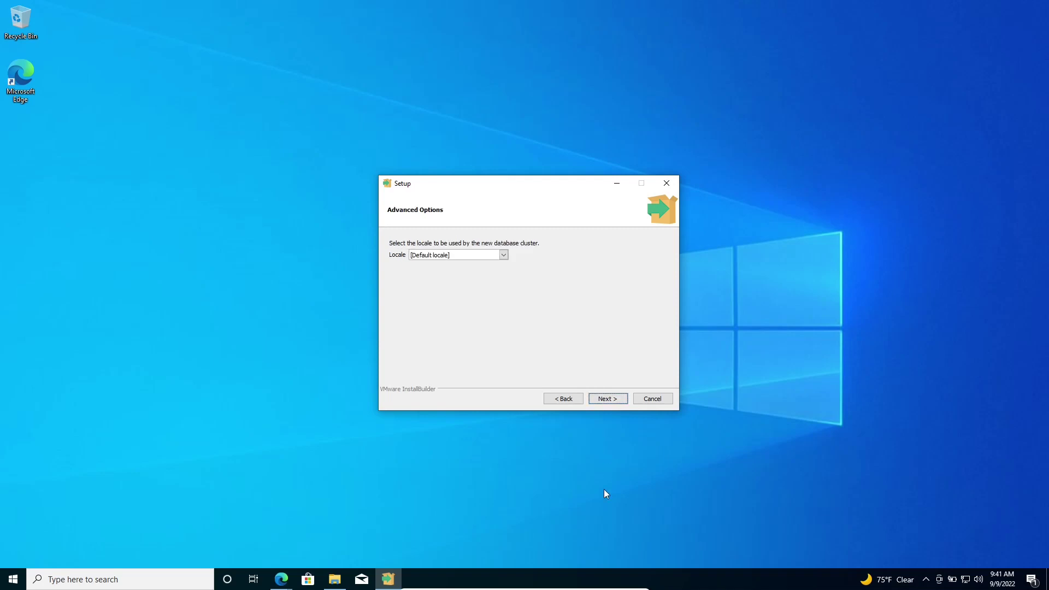
left_click(619, 404)
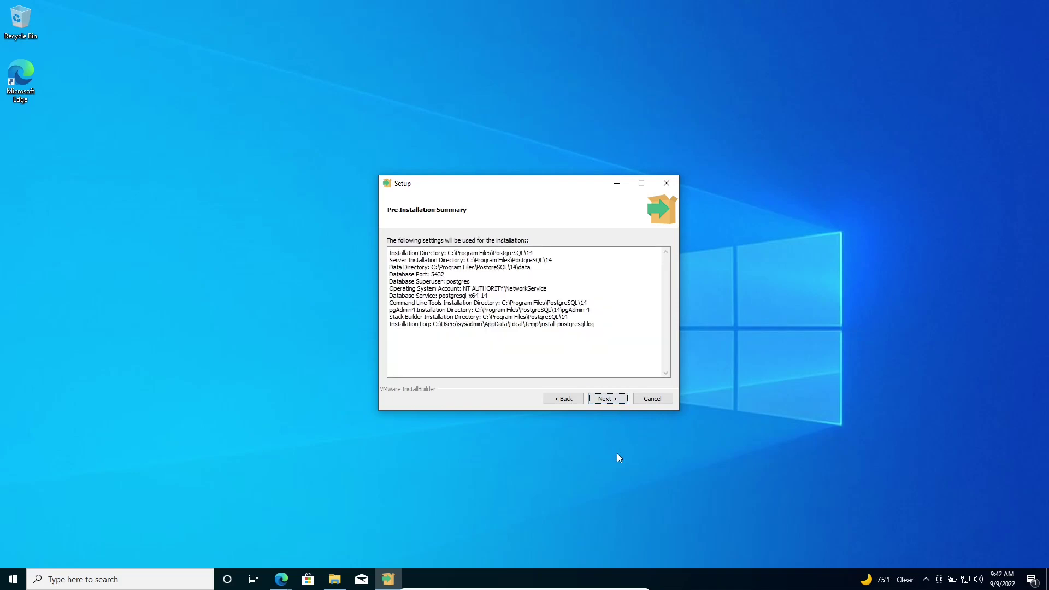
left_click(608, 401)
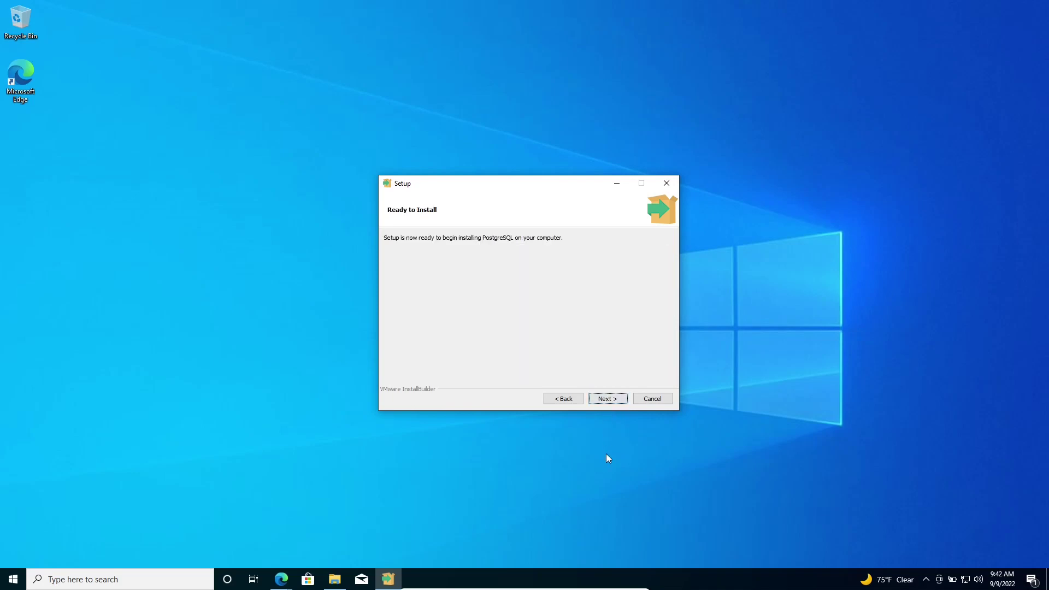
left_click(612, 399)
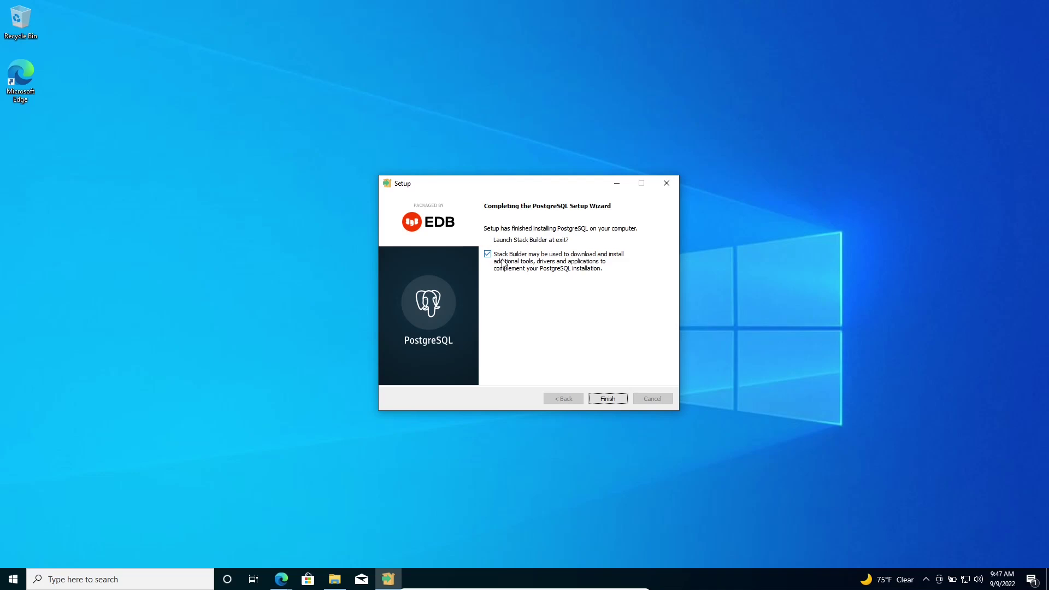
Finish the PostgreSQL installer without Stack Builder and search Windows for 'pgadmin'.
left_click(504, 265)
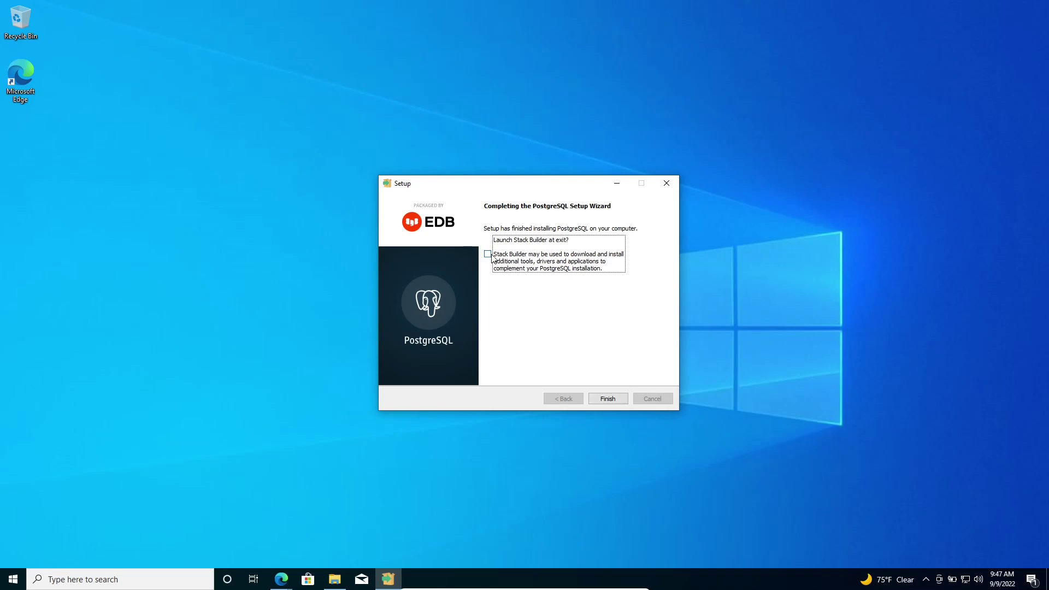
left_click(609, 399)
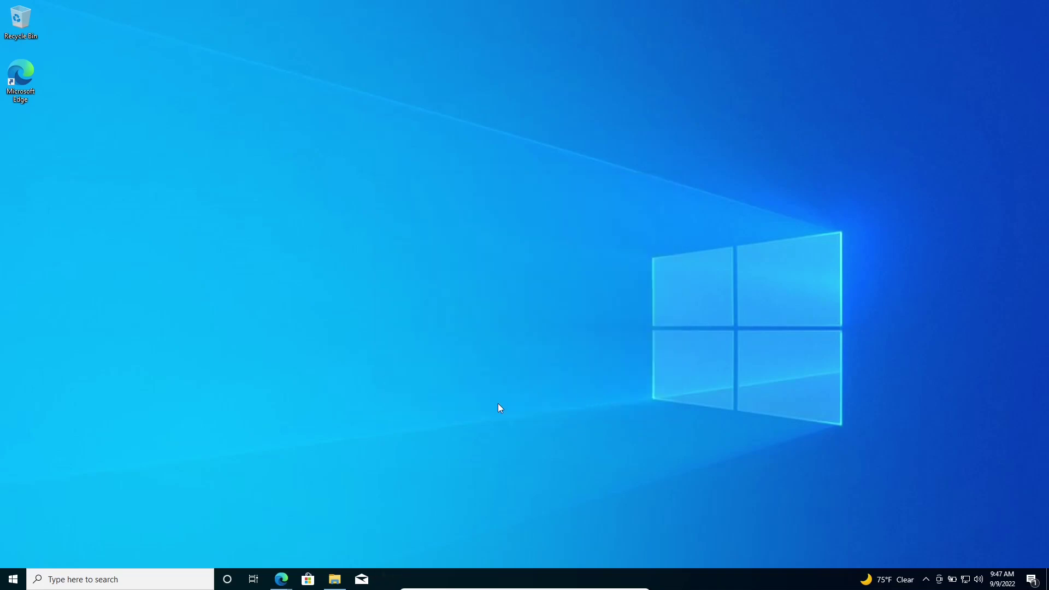
left_click(142, 576)
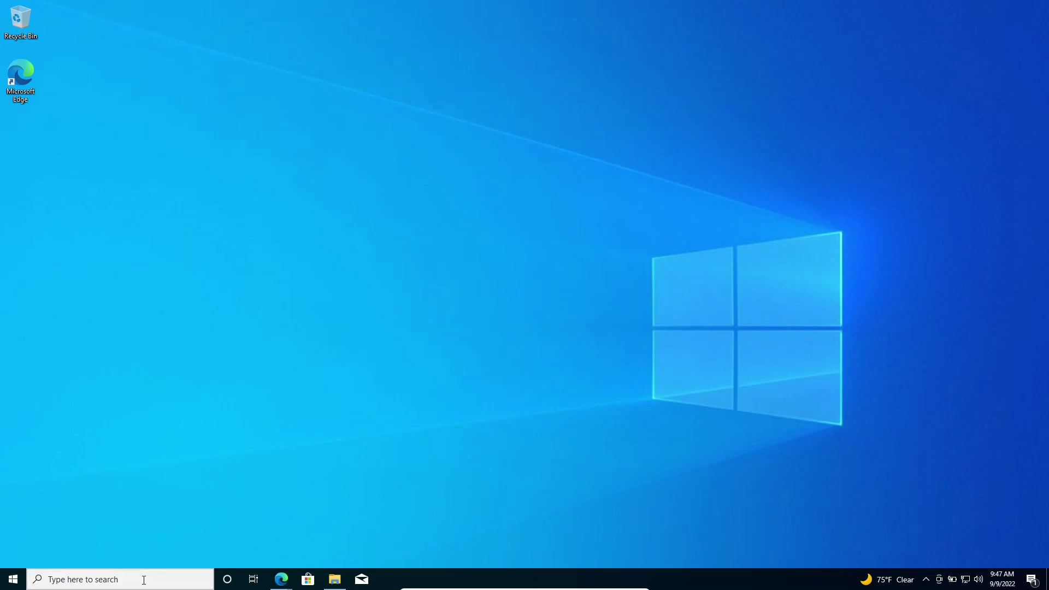
type("pgadmin")
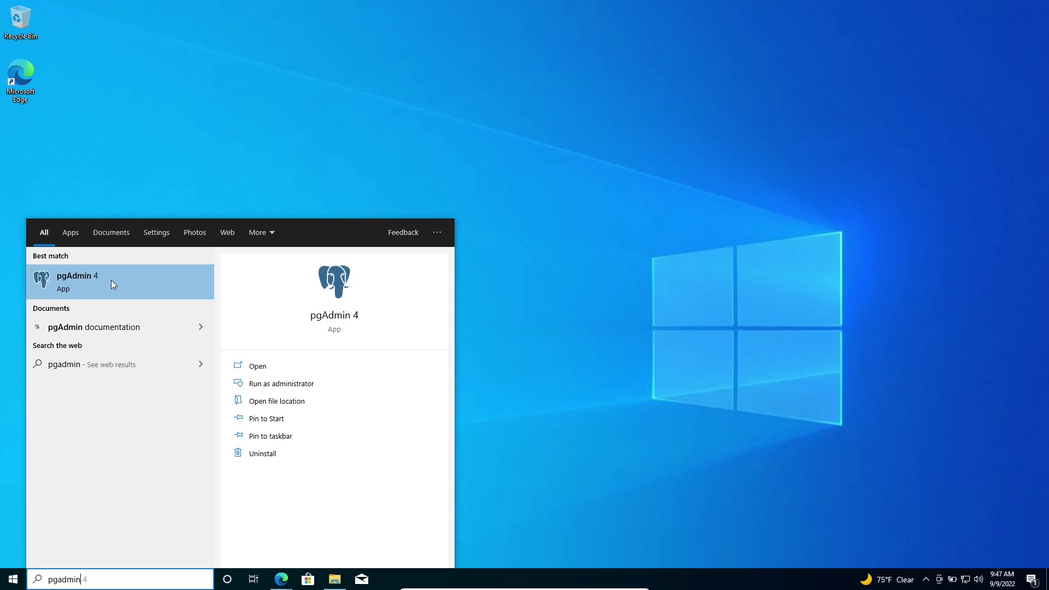
Close the pgAdmin search results and bring back the Downloads folder in File Explorer.
left_click(676, 313)
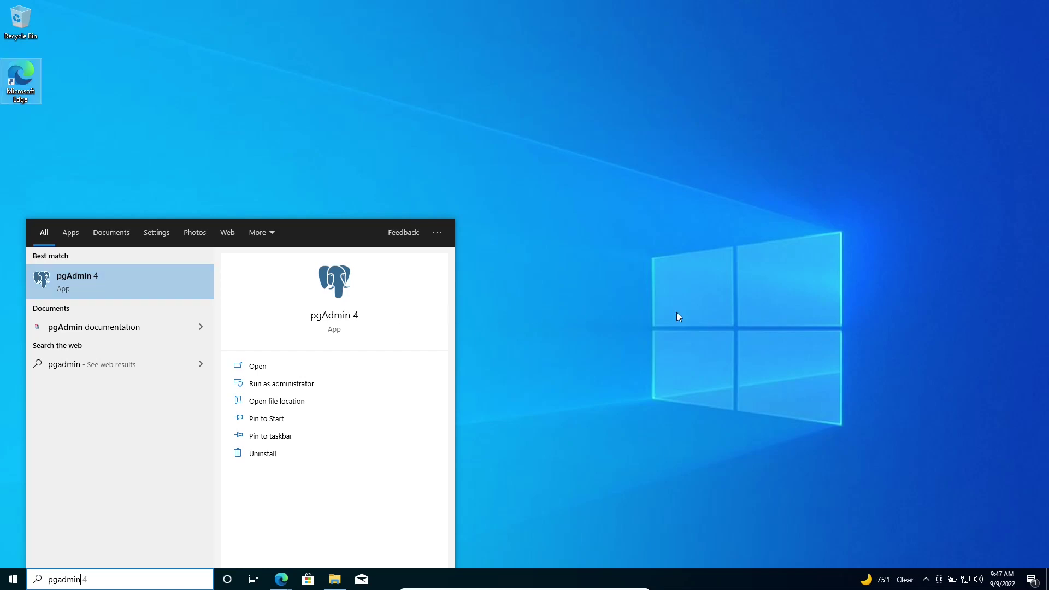
left_click(346, 585)
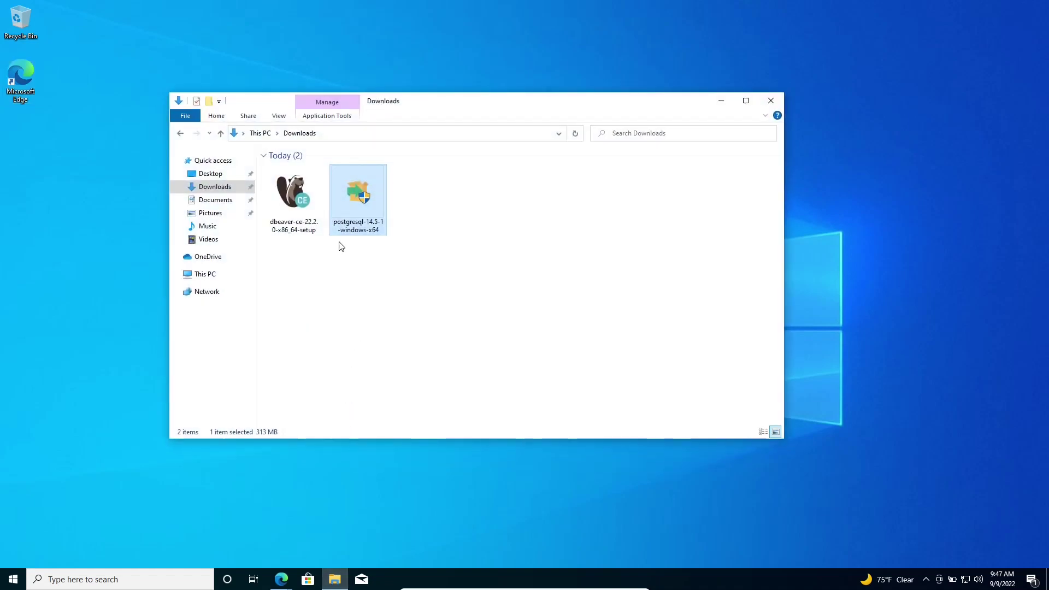
Run dbeaver-ce-22.2.0-x86_64-setup as administrator, approve UAC, and minimise the Downloads window.
left_click(296, 191)
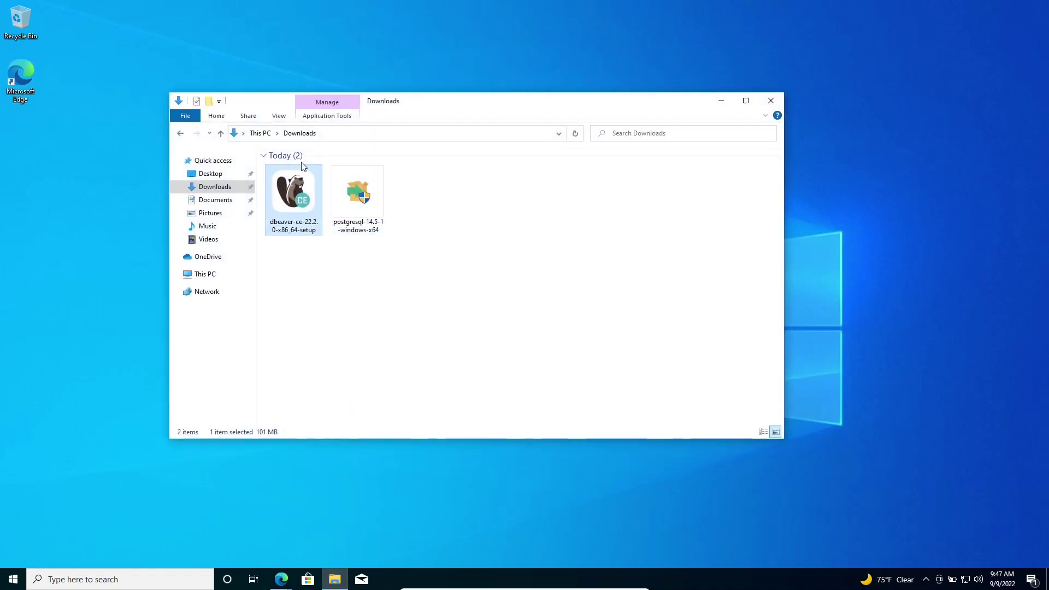
right_click(284, 210)
left_click(333, 225)
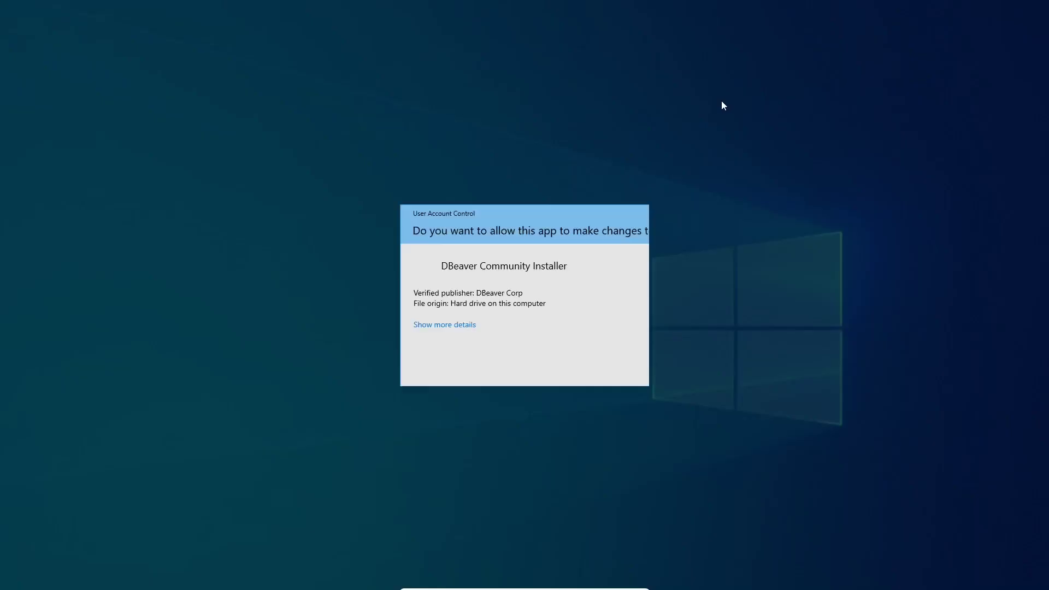
left_click(459, 359)
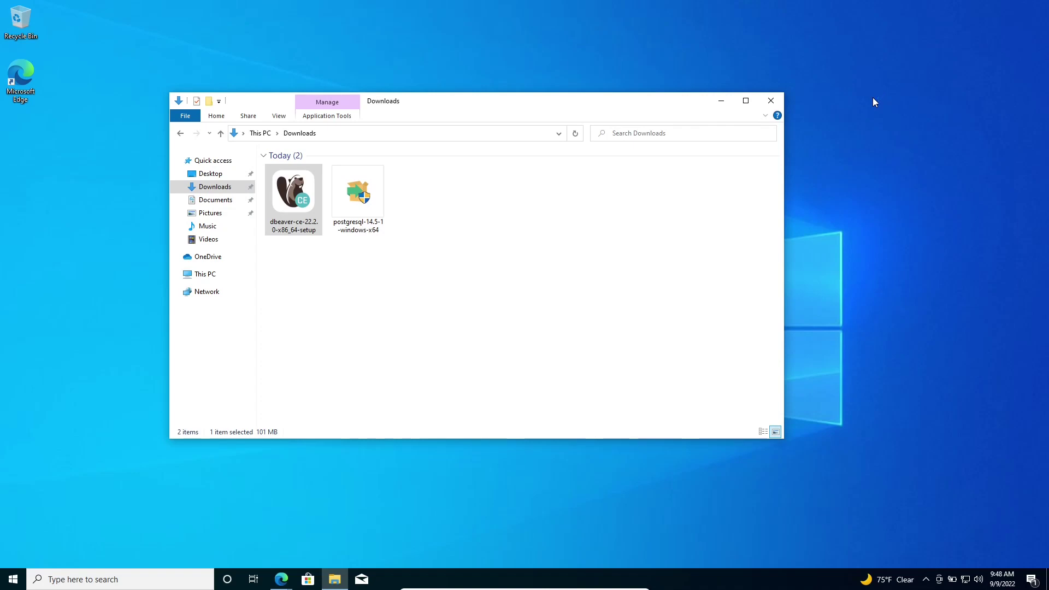
left_click(722, 101)
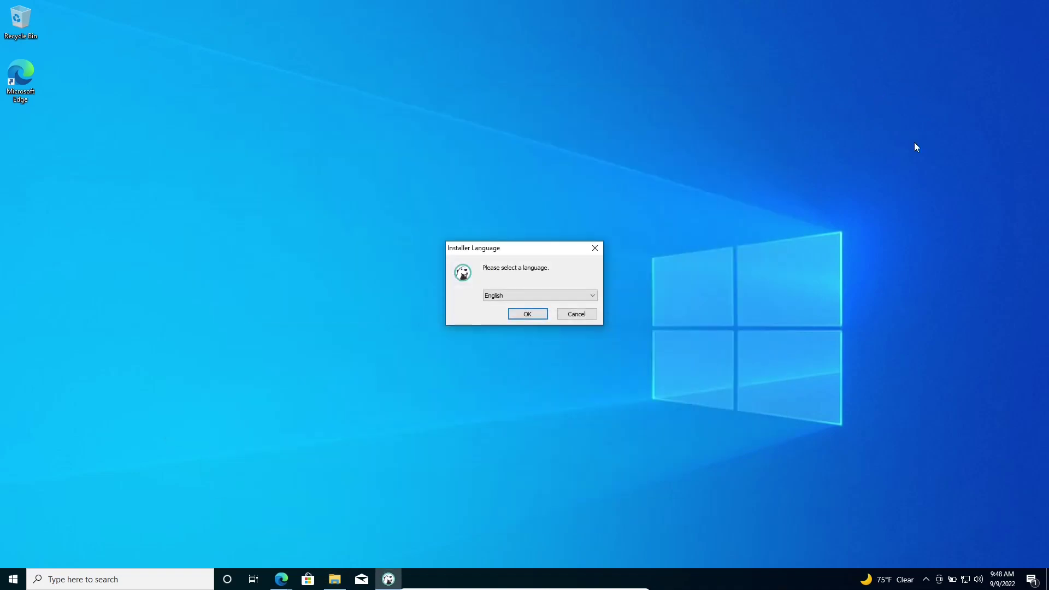
Leave English selected in the Installer Language dropdown and confirm with OK.
left_click_drag(533, 247, 531, 235)
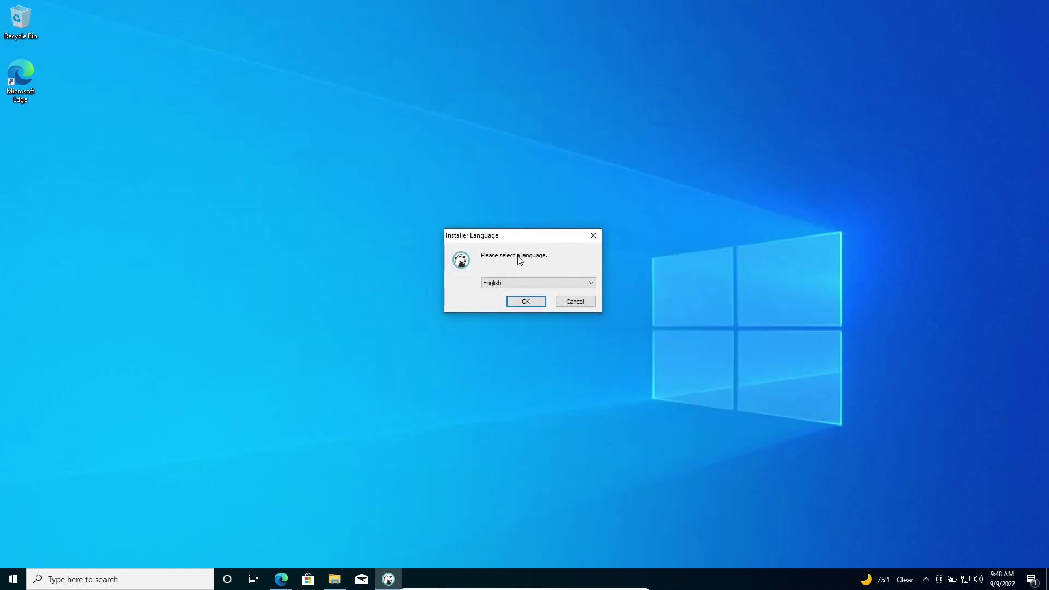
left_click(559, 284)
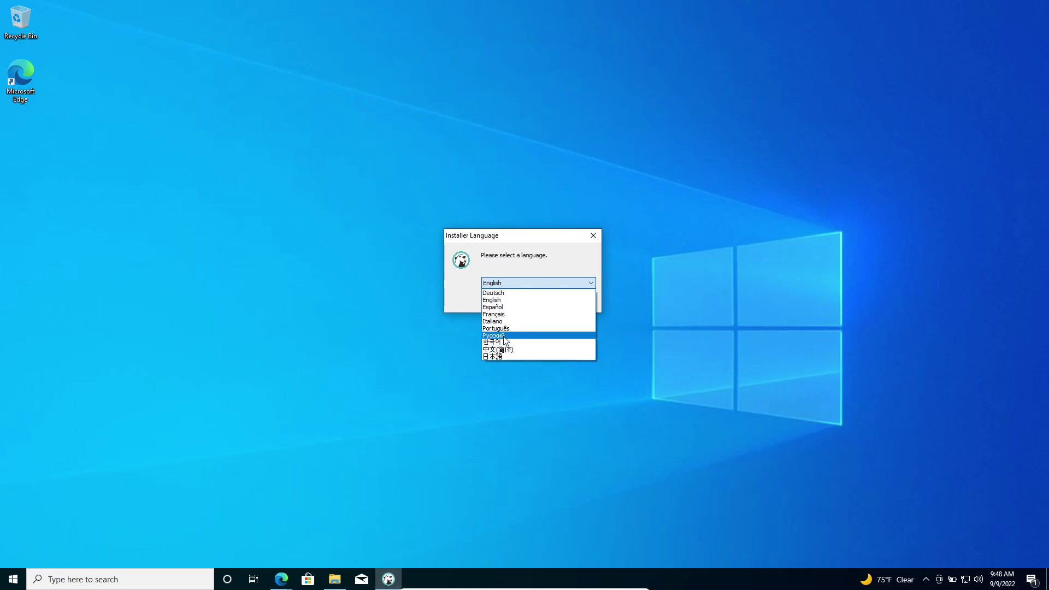
left_click(405, 311)
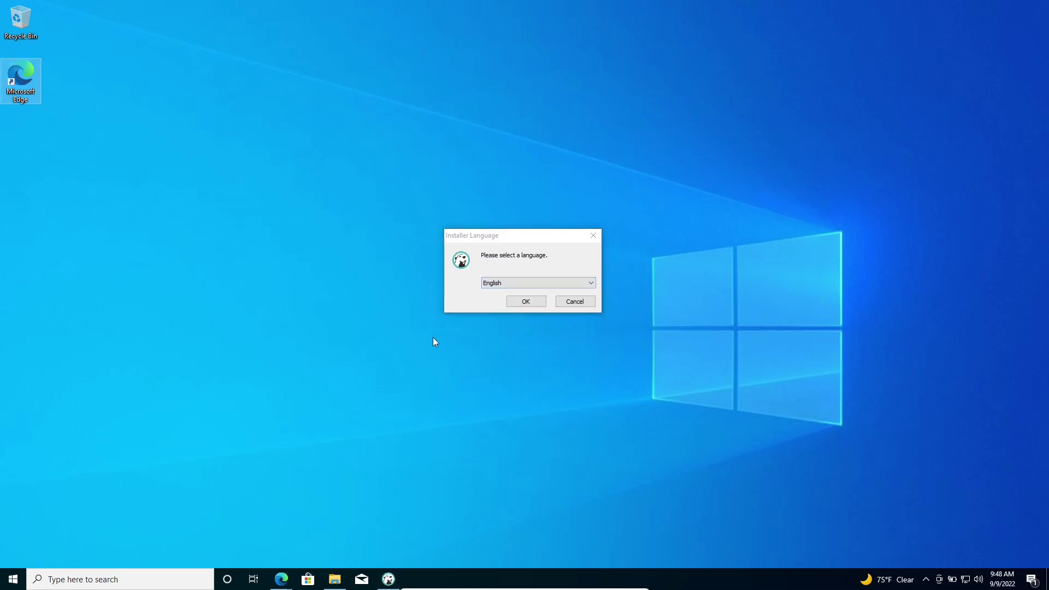
left_click(519, 303)
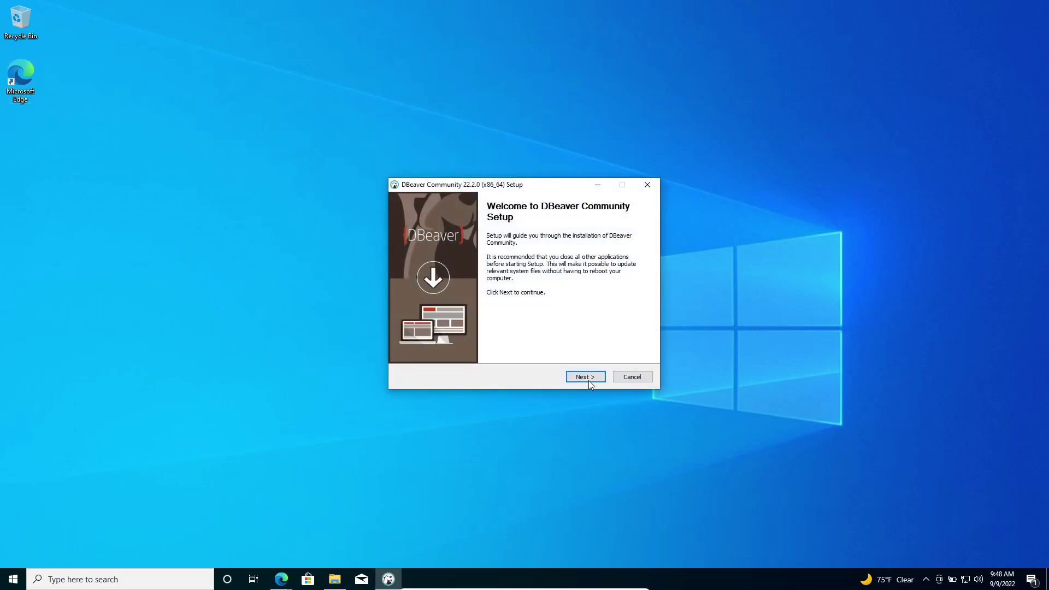
Pass the Welcome page, agree to the Apache license, and choose 'For me' installation.
left_click(588, 379)
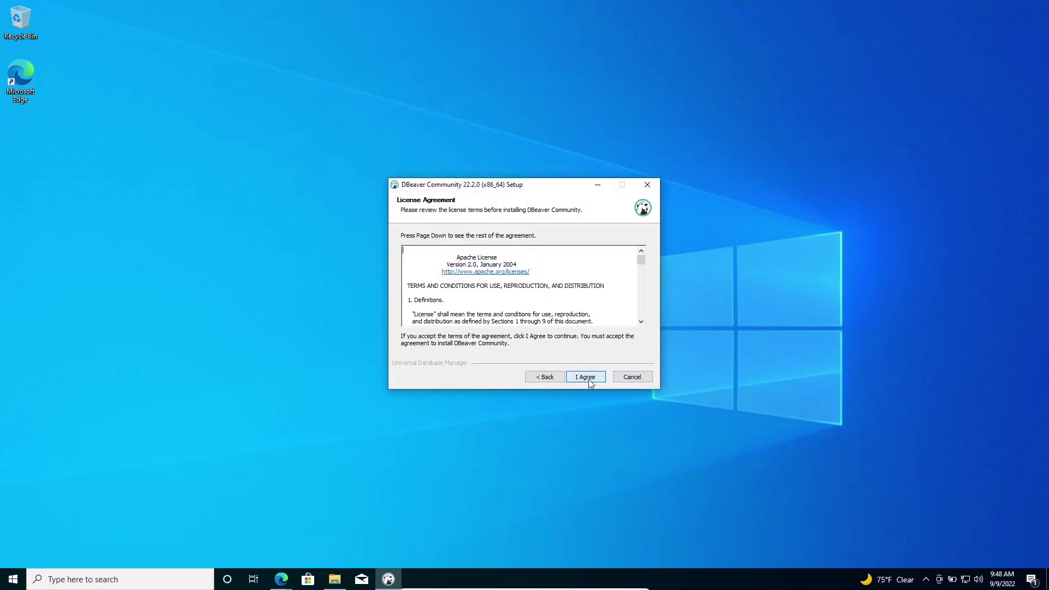
left_click(588, 379)
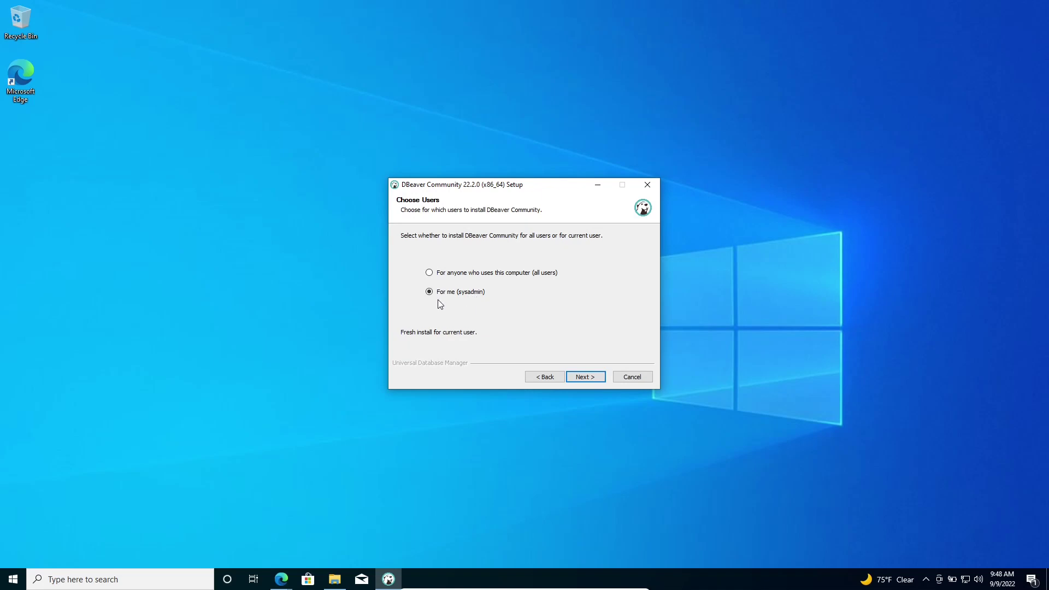
left_click(588, 376)
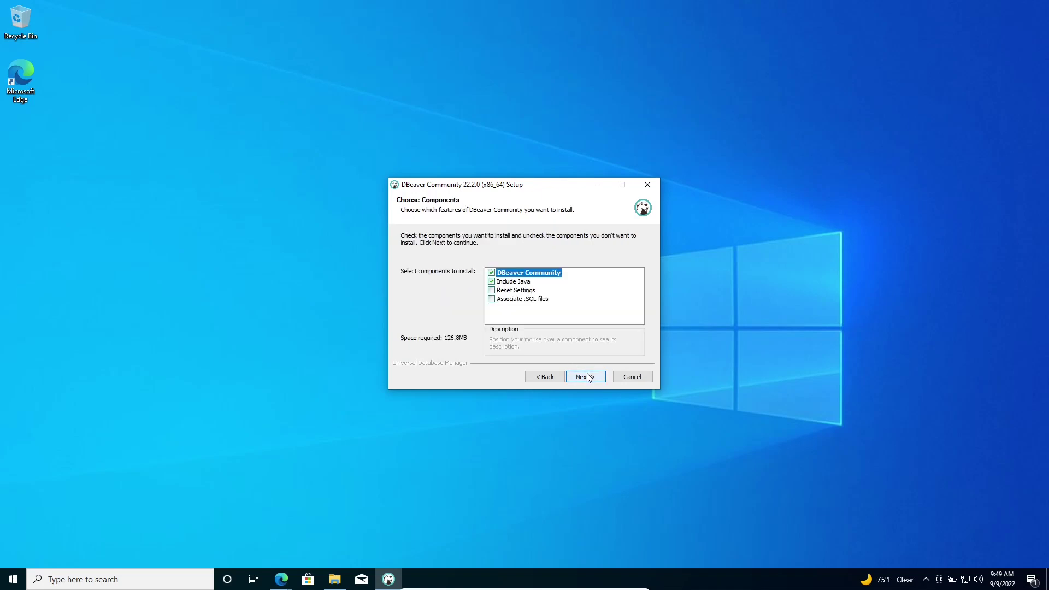
Add Reset Settings and .SQL file association, then install into the default AppData\Local\DBeaver folder.
left_click(491, 291)
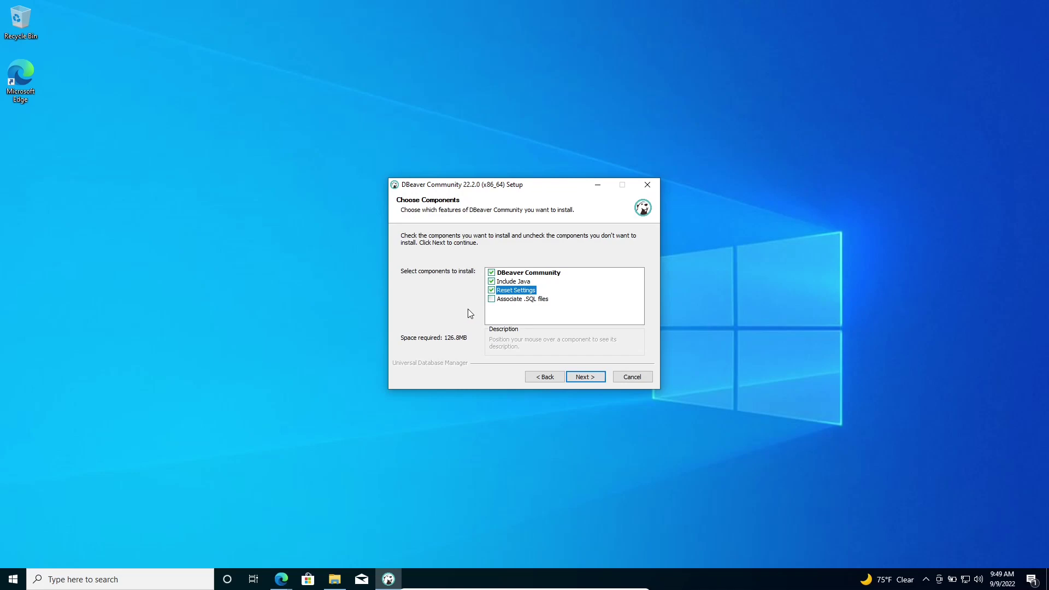
left_click(492, 299)
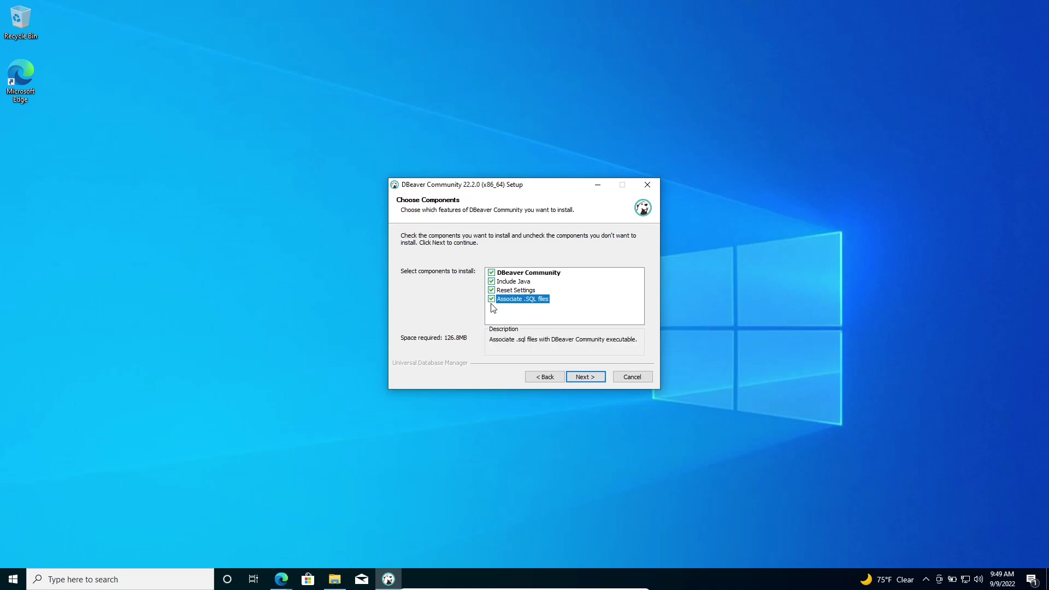
left_click(590, 379)
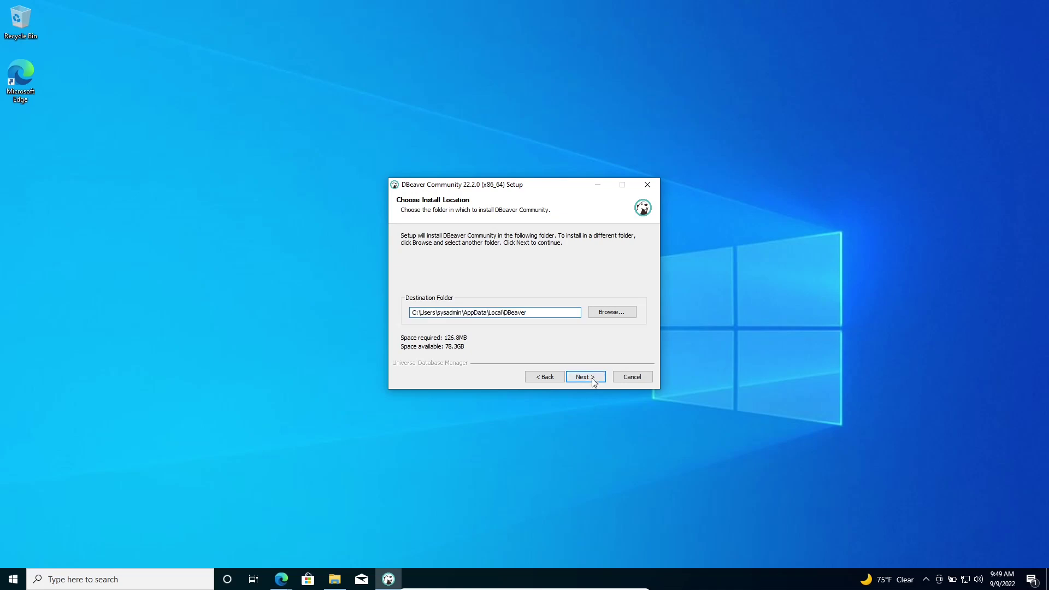
left_click(596, 377)
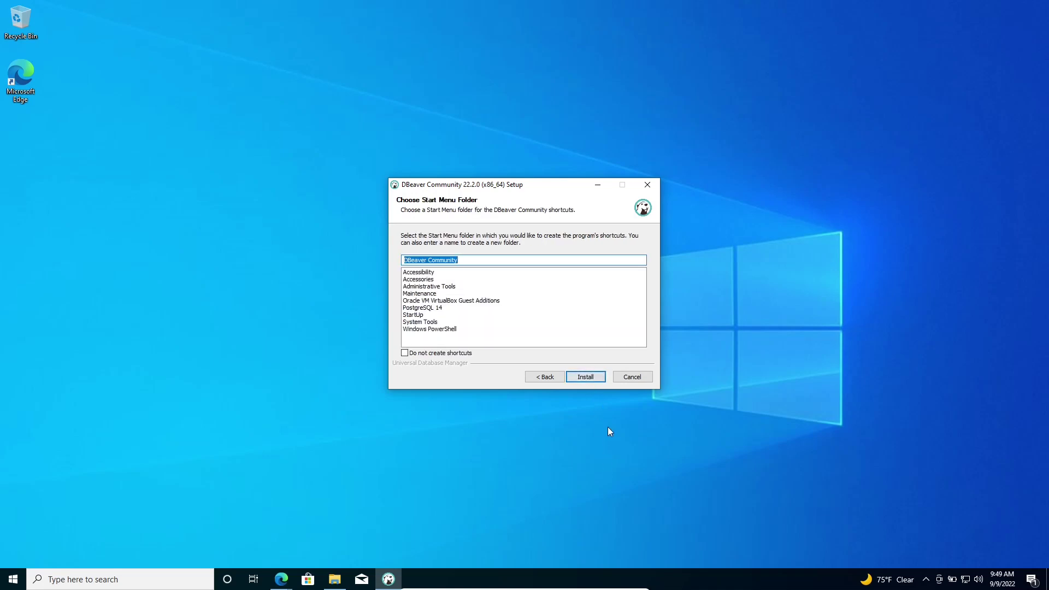
left_click(596, 377)
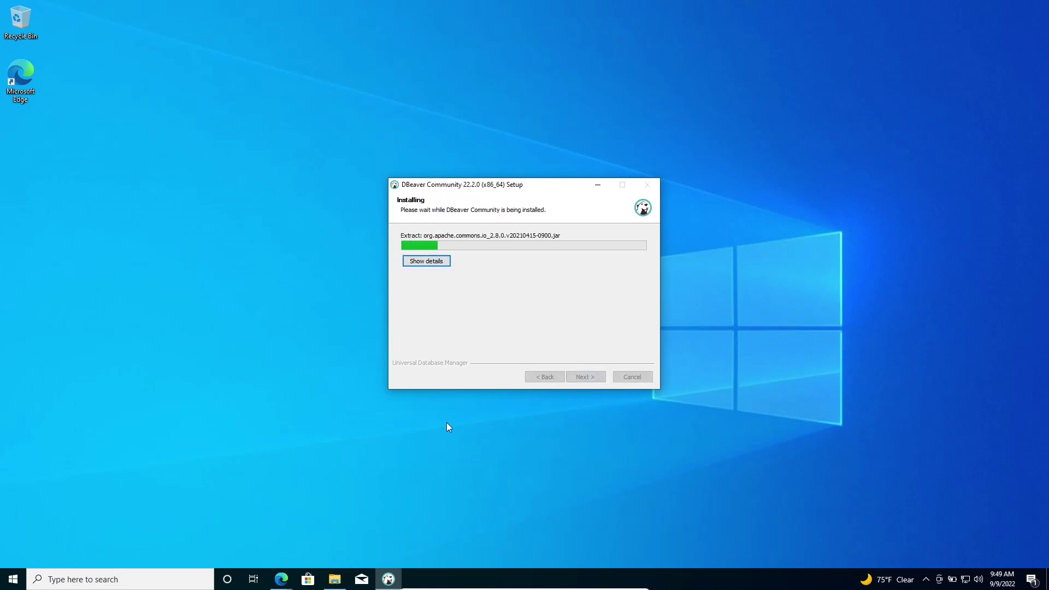
Let the DBeaver install complete with file details shown, then finish with Create Desktop Shortcut checked.
left_click(444, 261)
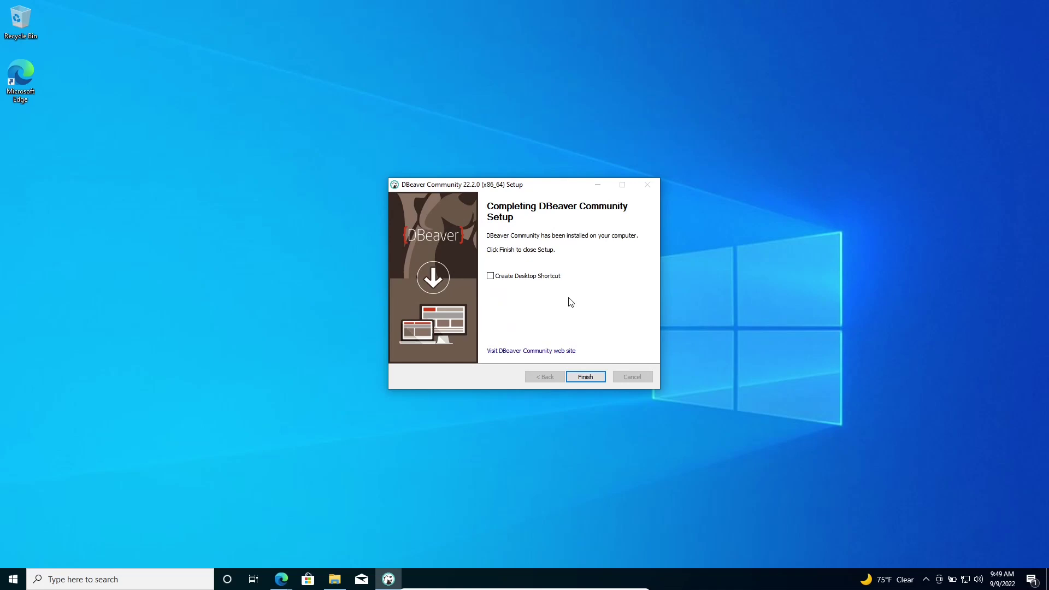
left_click(533, 278)
left_click(581, 380)
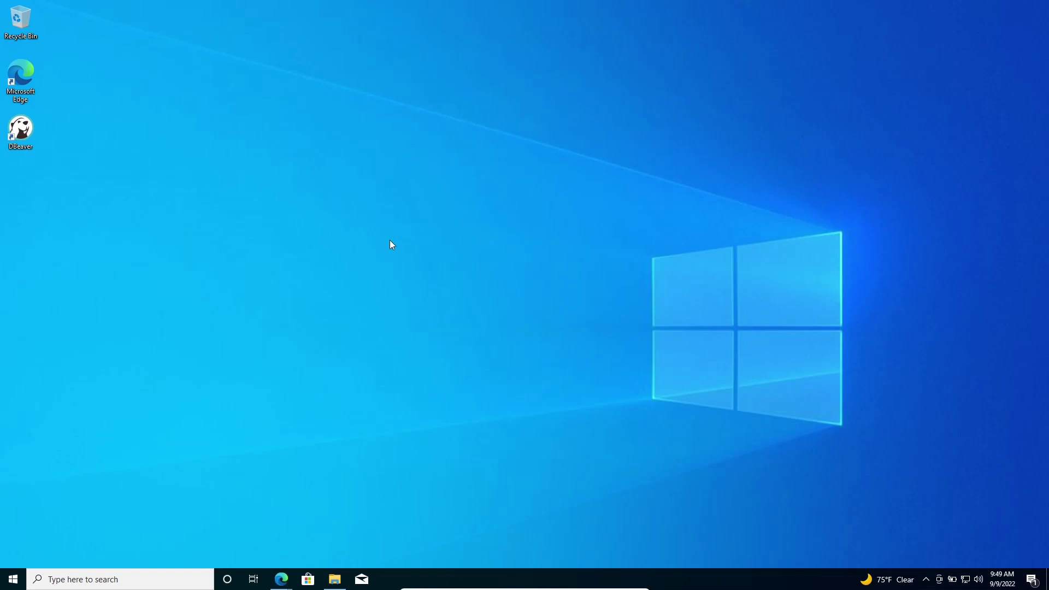
In Notion, tick the Dbeaver and PostgreSQL to-dos and collapse Kerakli dasturlarni o'rnatish.
key("alt+Tab")
key("alt+Tab")
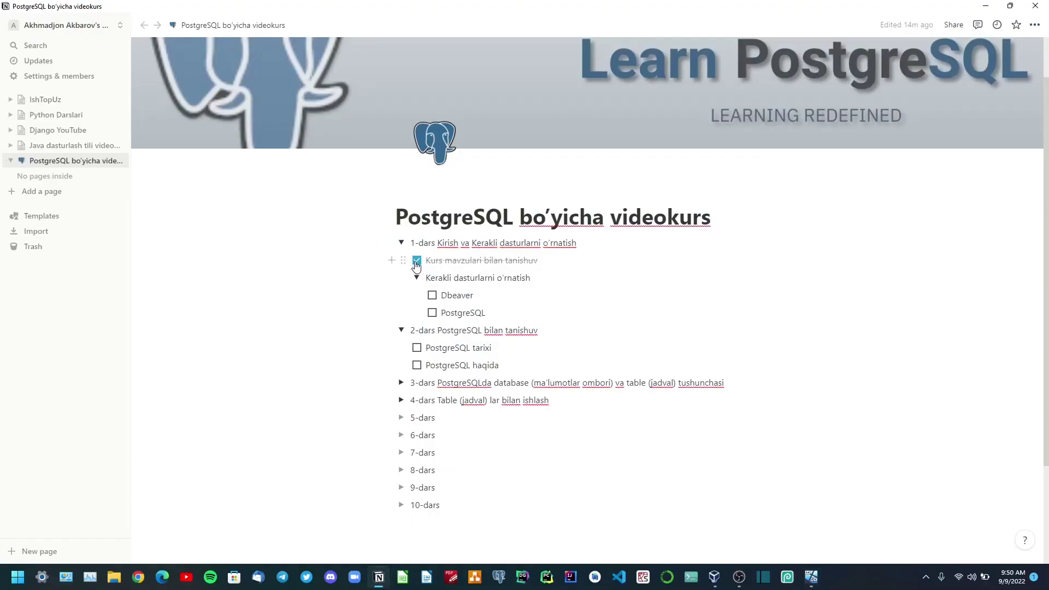
left_click(433, 298)
left_click(433, 314)
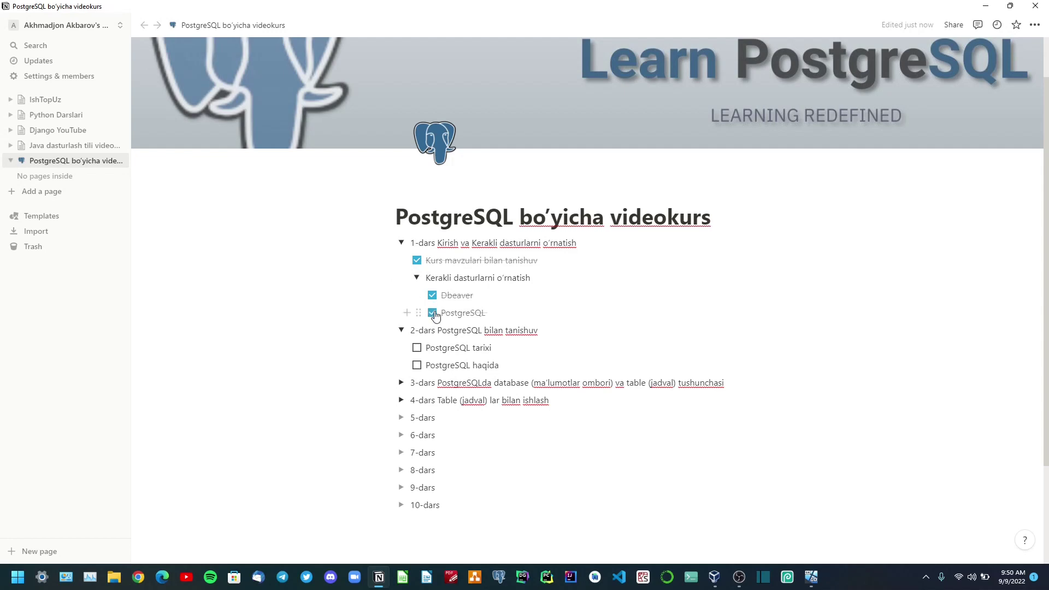
left_click(416, 278)
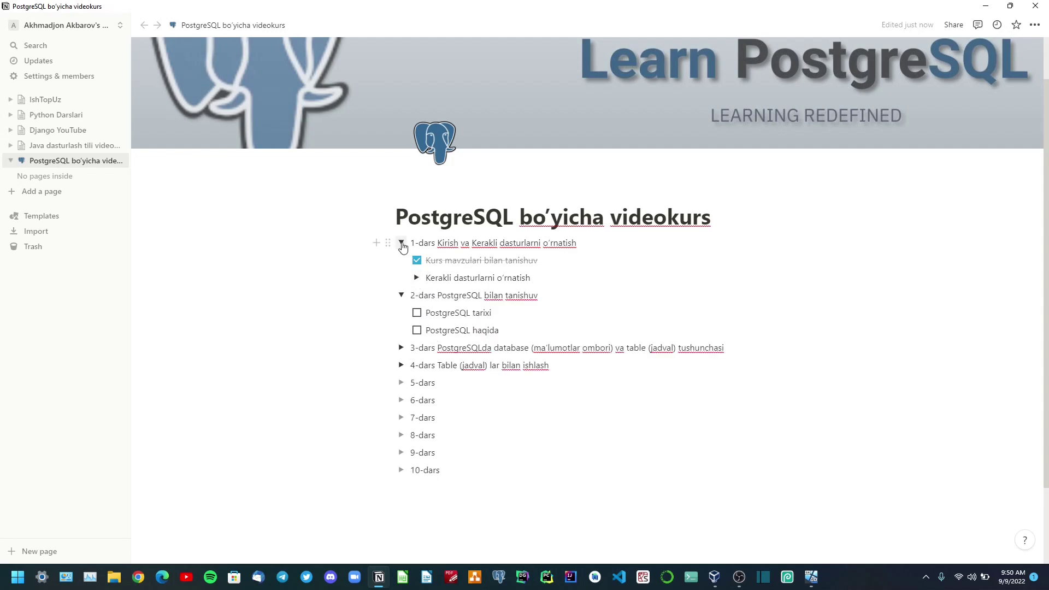